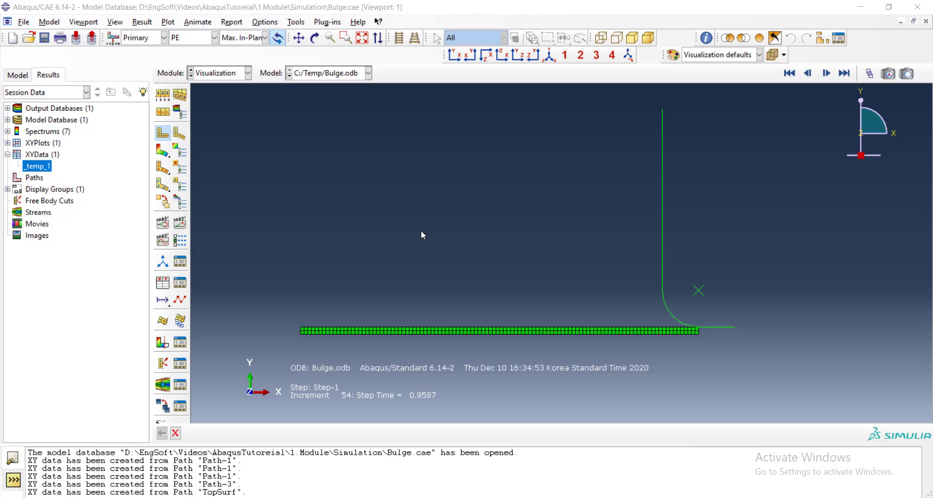
After toggling the strain contour view, start a node-list path named 'Topsuface'
left_click(162, 150)
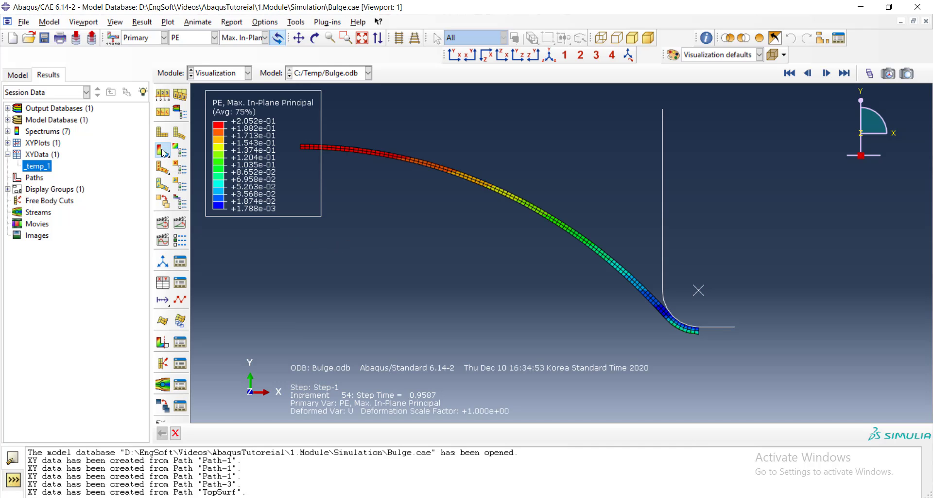
left_click(160, 133)
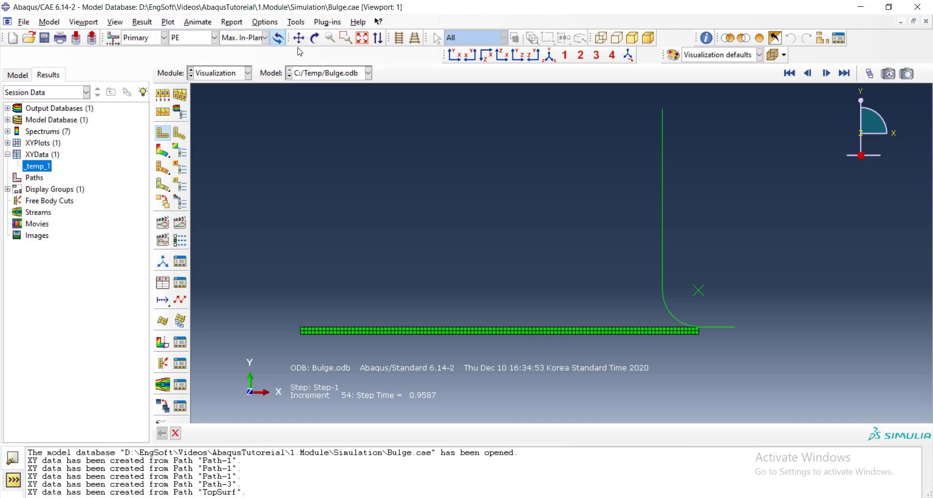
left_click(295, 23)
mouse_move(306, 107)
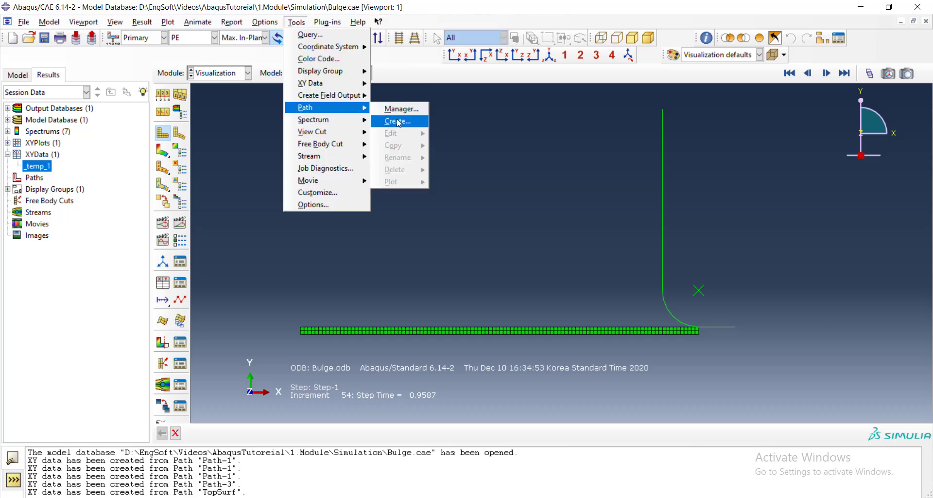
left_click(398, 120)
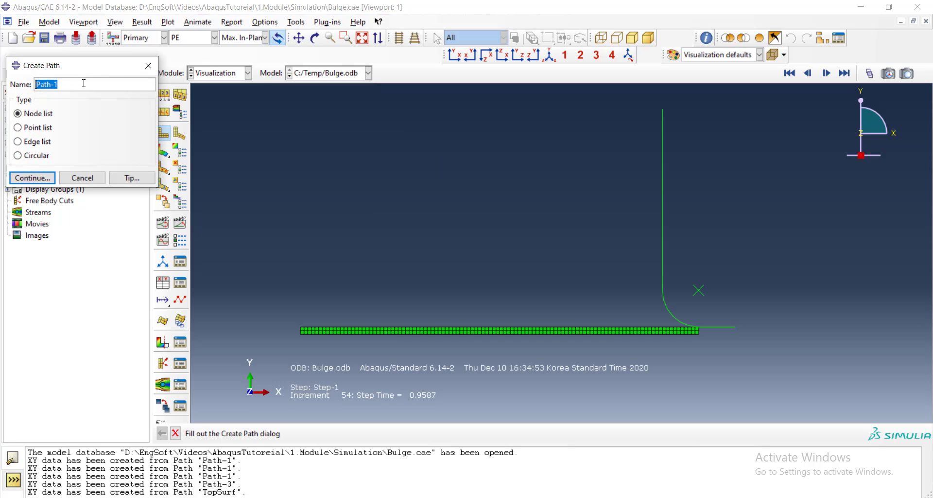
type("To")
type("p")
type("su")
type("rf")
type("e")
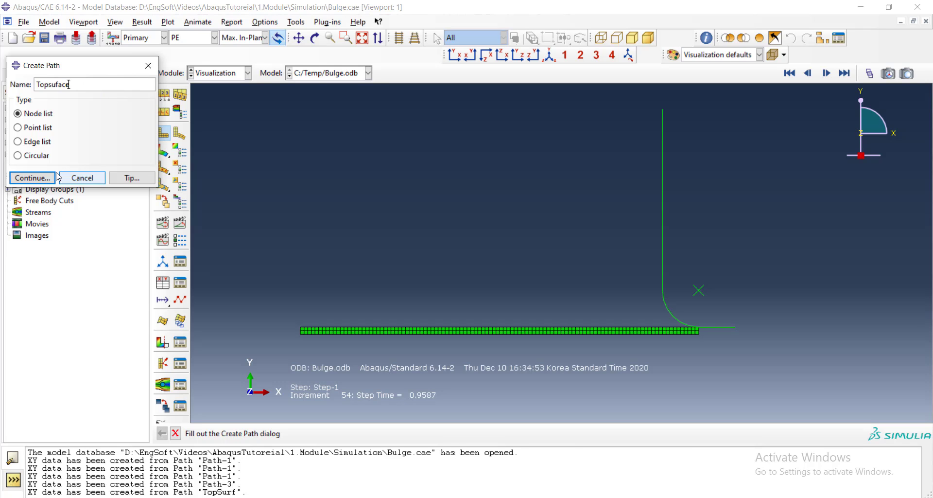
left_click(32, 177)
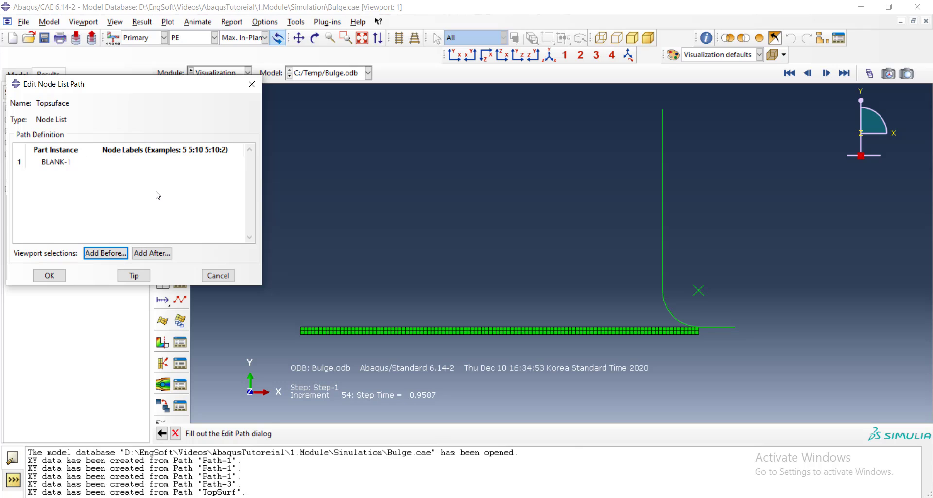
Turn on node labels in Common plot options and zoom to read top-edge nodes 223–333
left_click(296, 22)
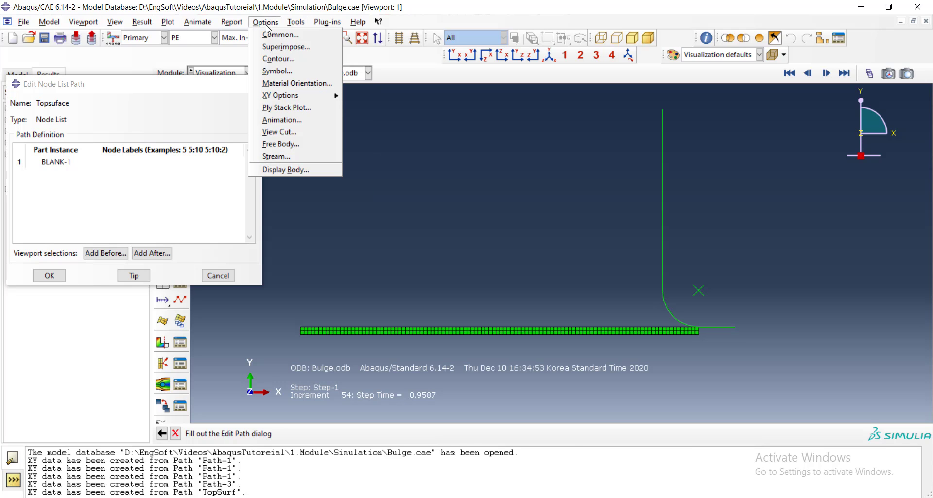
left_click(278, 42)
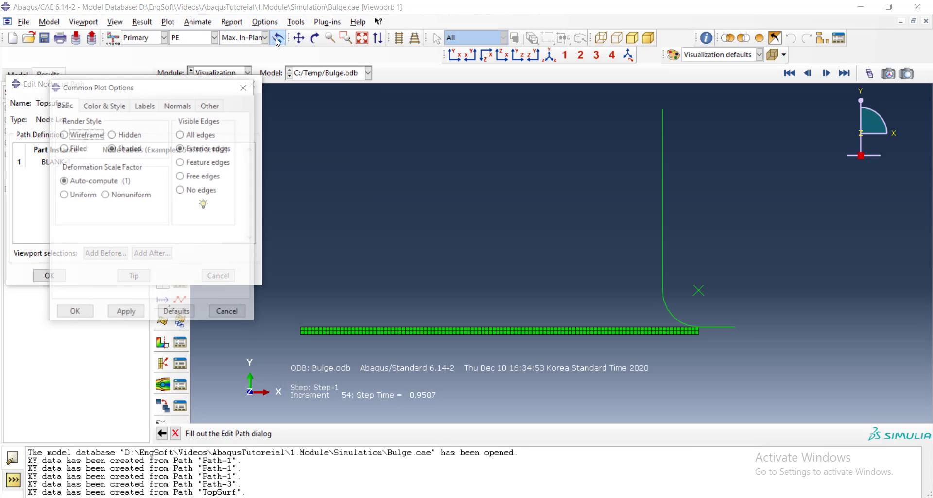
left_click(144, 106)
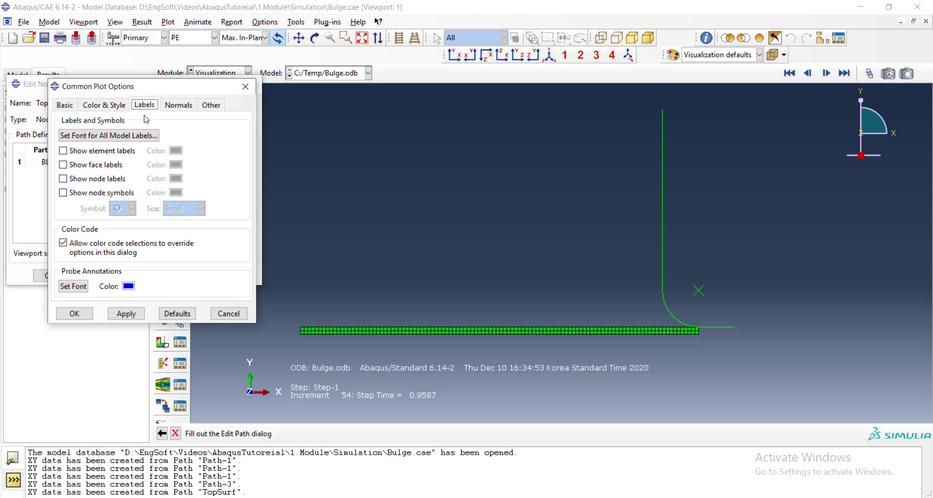
left_click(80, 179)
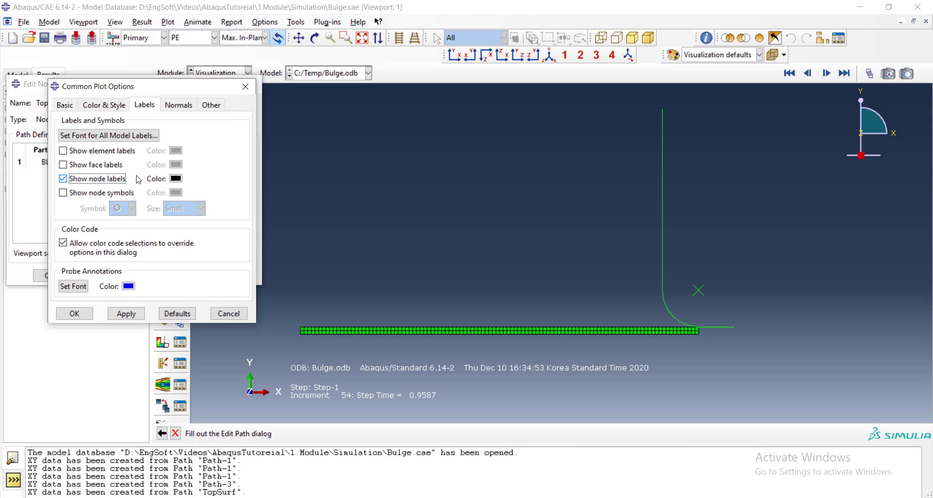
left_click(130, 312)
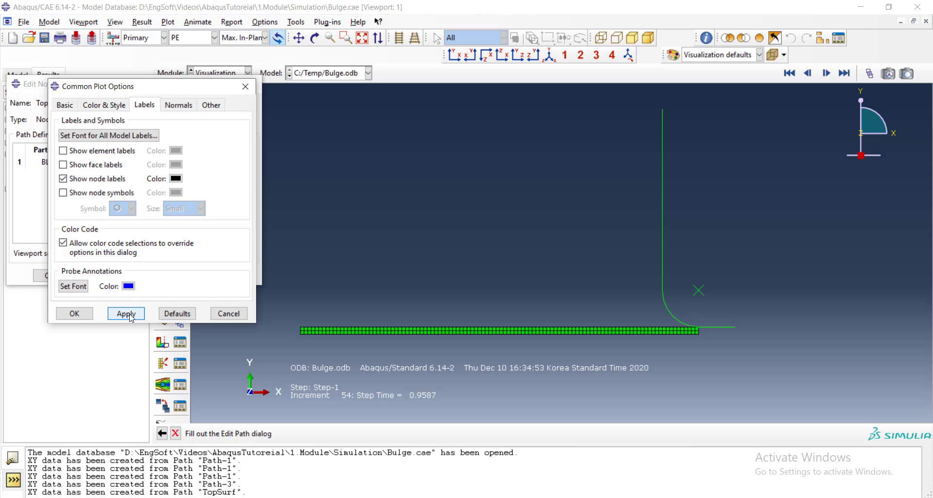
scroll(294, 337, "down", 2)
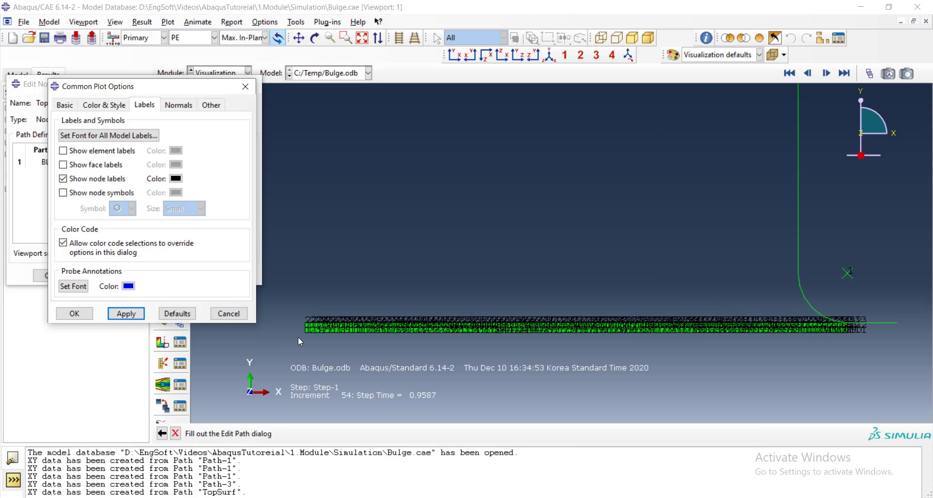
scroll(311, 338, "down", 2)
scroll(317, 323, "down", 2)
scroll(306, 272, "down", 2)
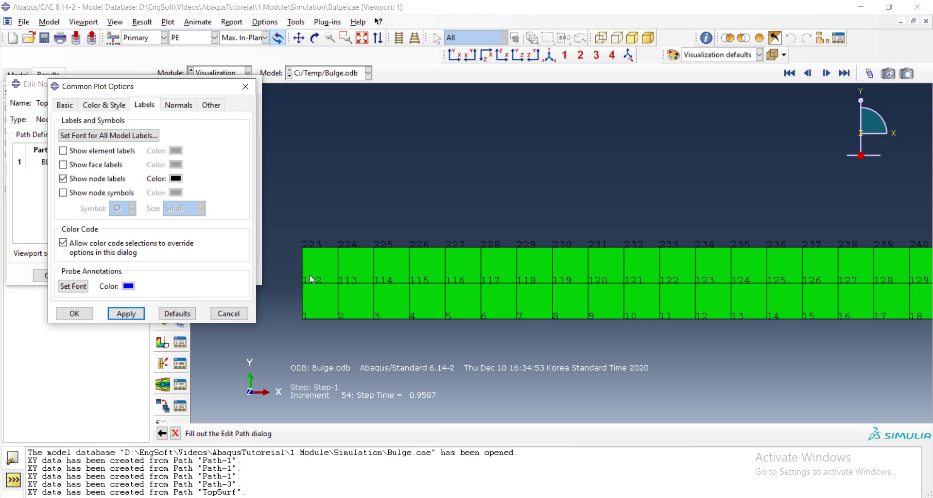
scroll(310, 274, "up", 1)
scroll(310, 274, "up", 1)
scroll(310, 274, "up", 2)
scroll(310, 274, "up", 1)
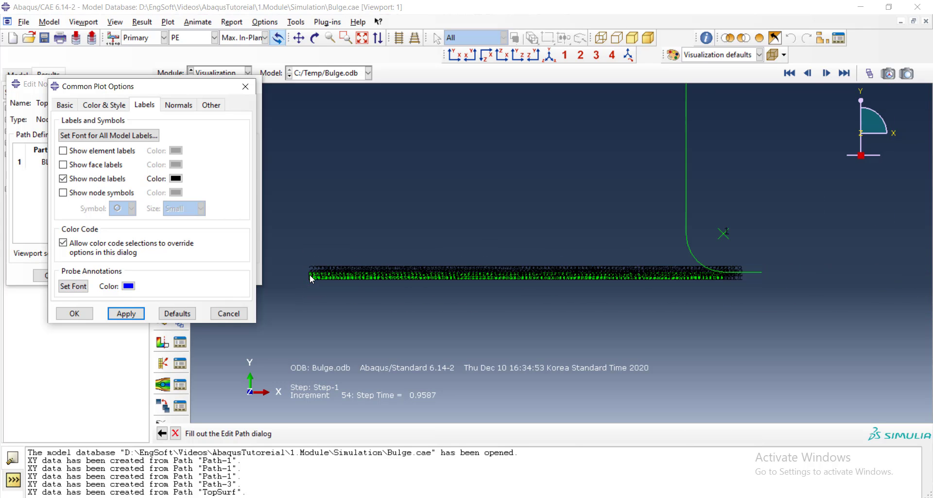
scroll(692, 293, "down", 1)
scroll(692, 293, "down", 2)
scroll(745, 269, "down", 2)
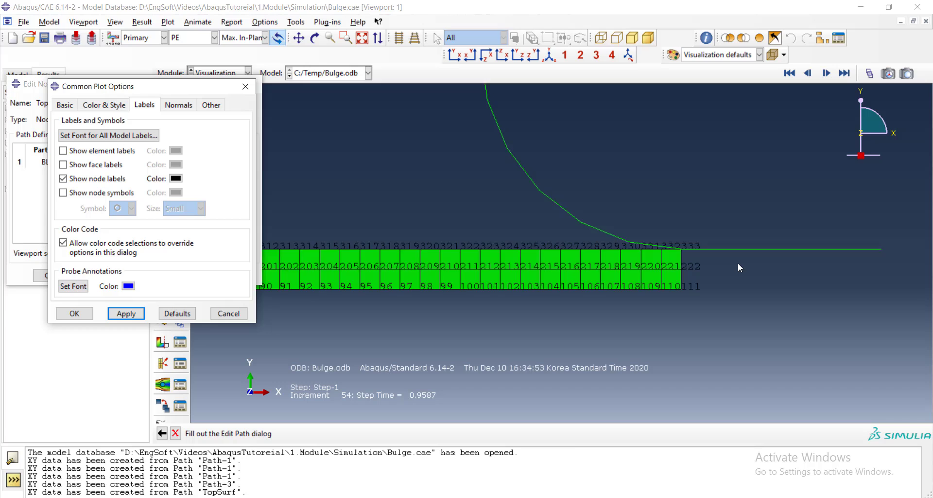
scroll(720, 265, "down", 2)
scroll(670, 248, "down", 2)
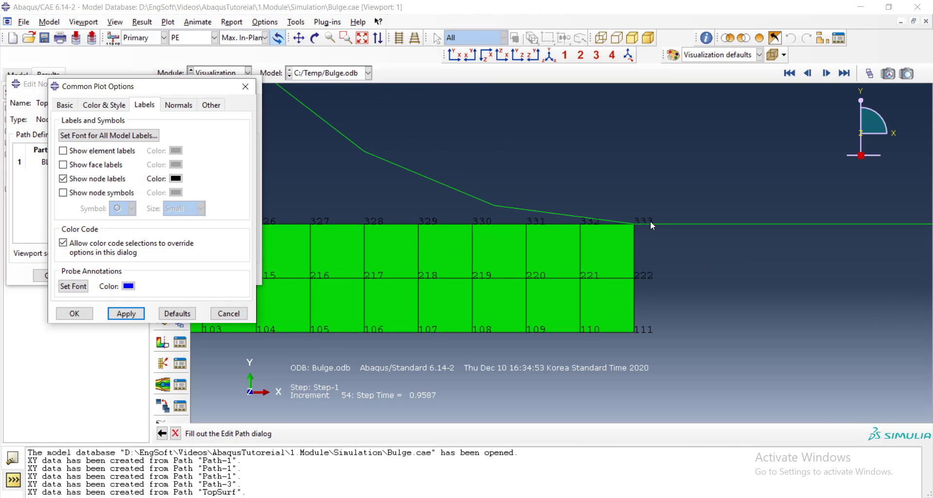
Hide node labels and give the Topsuface path node labels 223:333
left_click(63, 179)
left_click(75, 313)
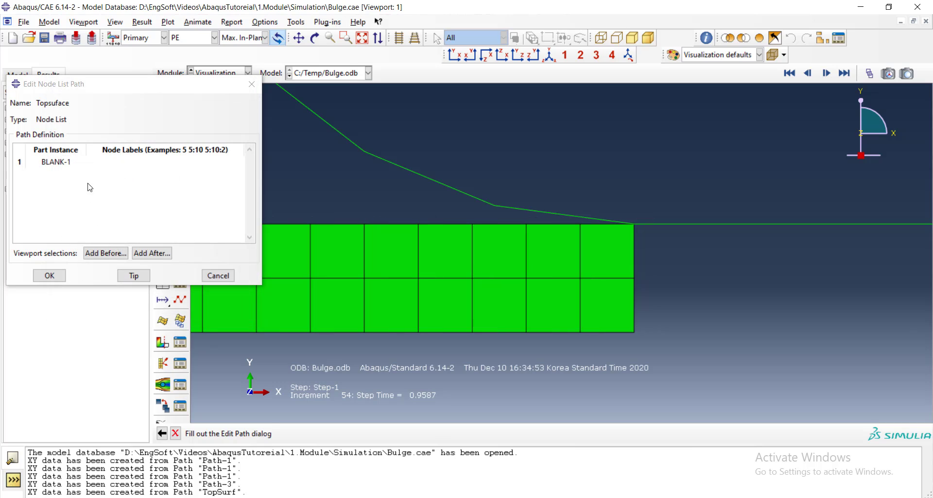
left_click(120, 165)
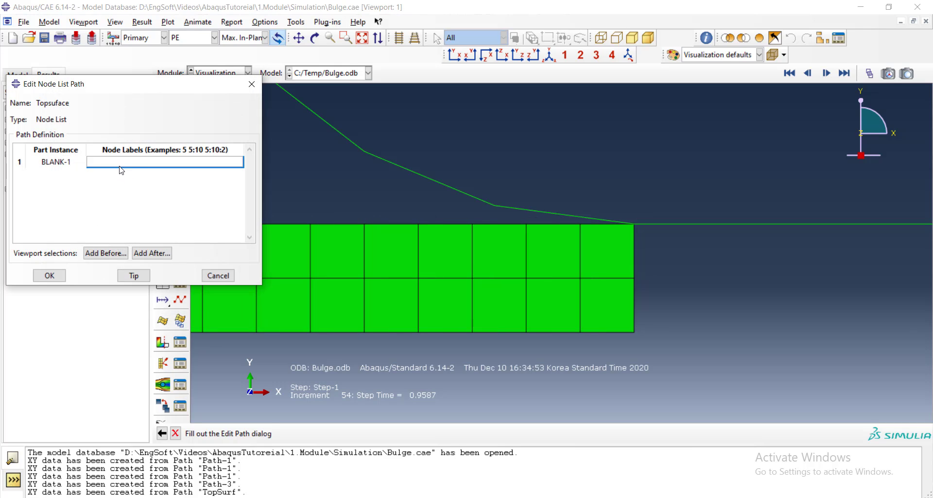
type("223")
type(":333")
left_click(50, 275)
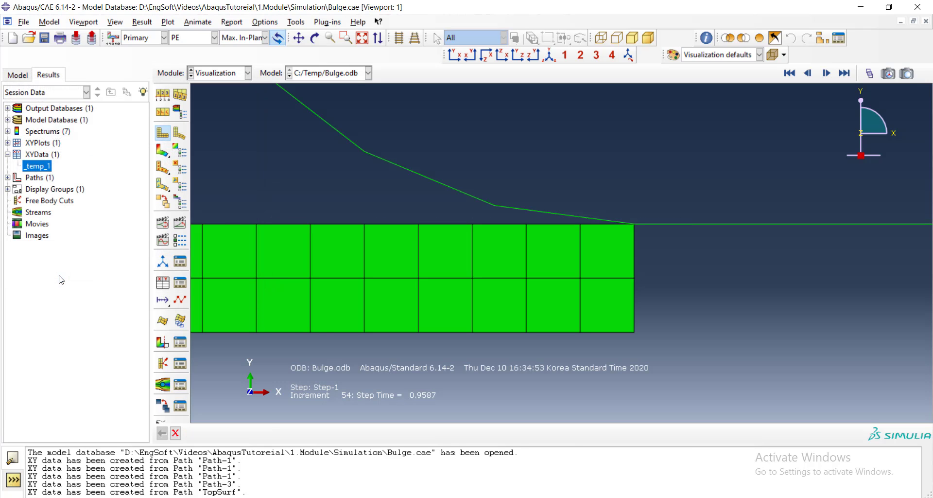
Fit the model to view and check the Topsuface path definition in the Path Manager
left_click(362, 37)
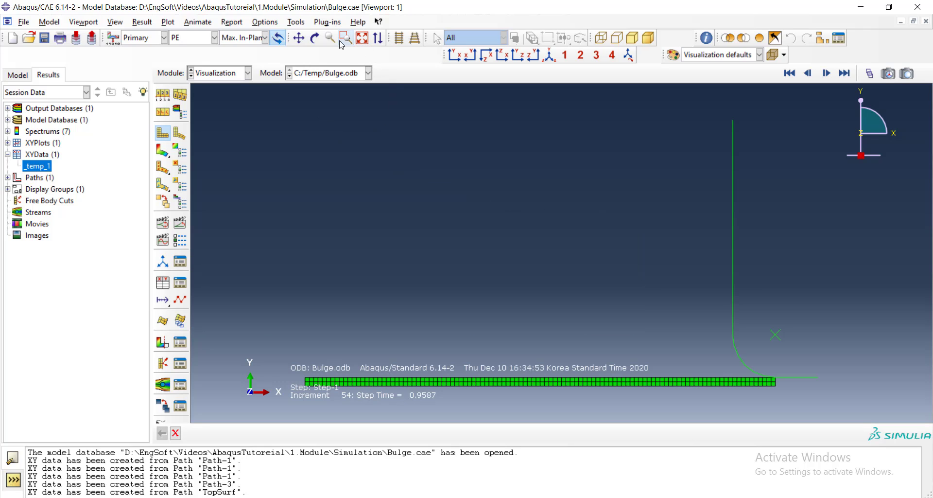
left_click(296, 22)
left_click(388, 109)
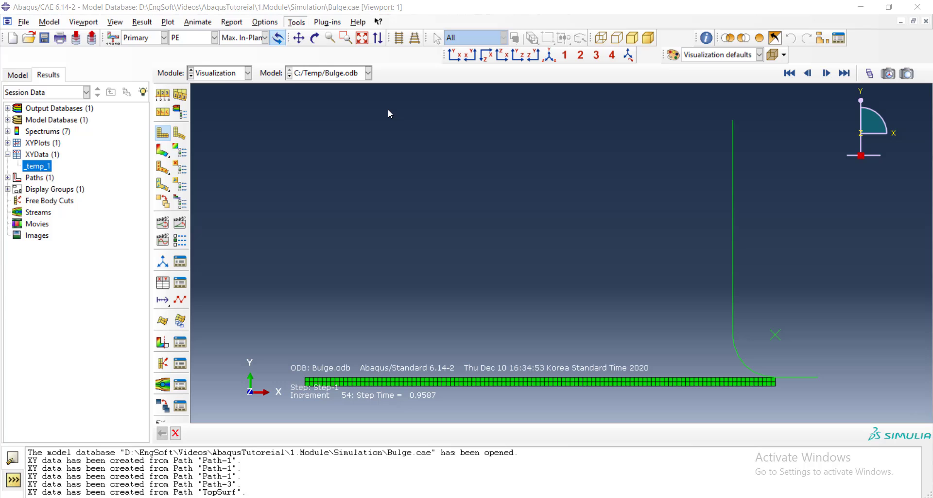
left_click(241, 173)
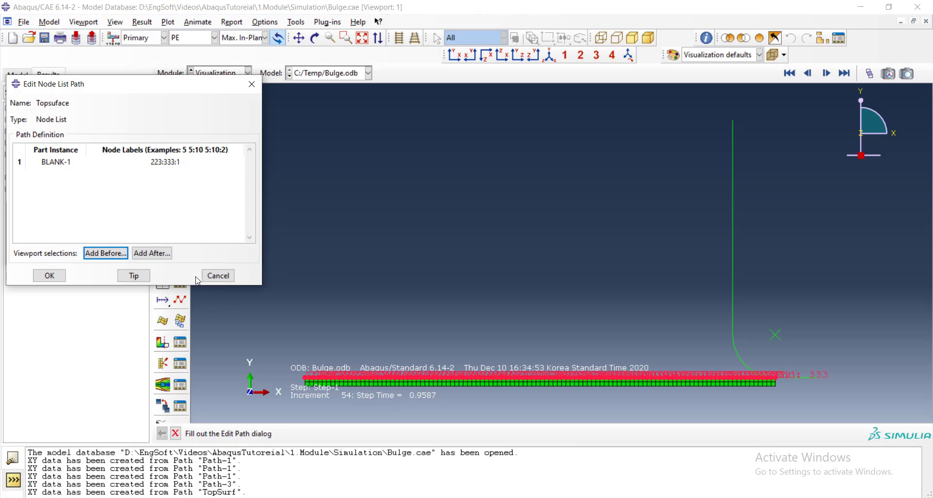
left_click(224, 276)
left_click(240, 256)
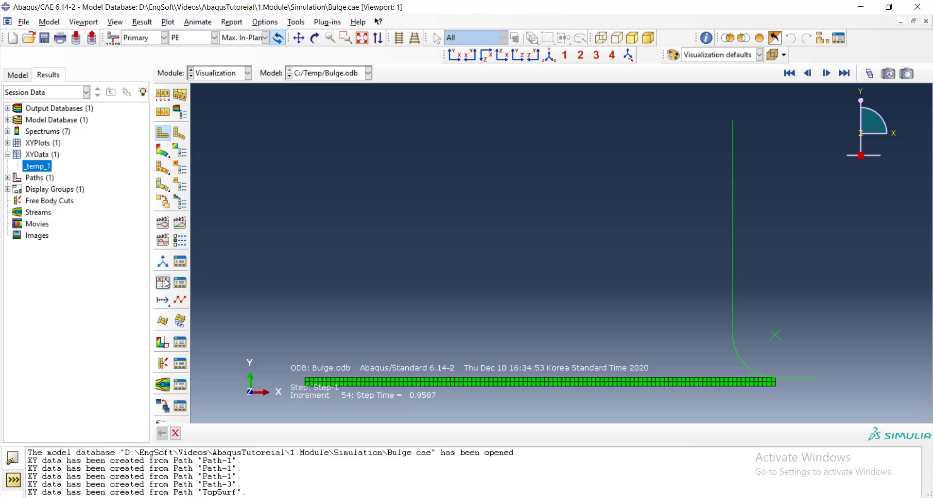
Start creating XY data from the Topsuface path
left_click(167, 283)
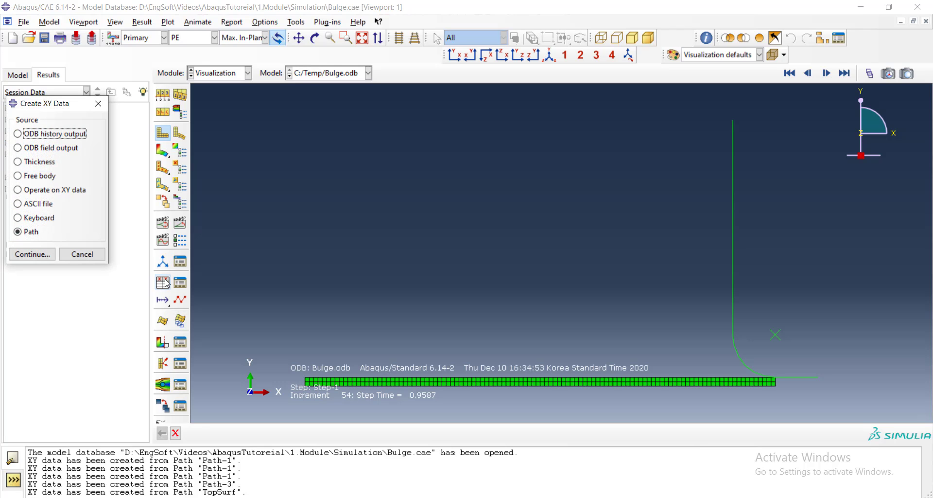
left_click(23, 232)
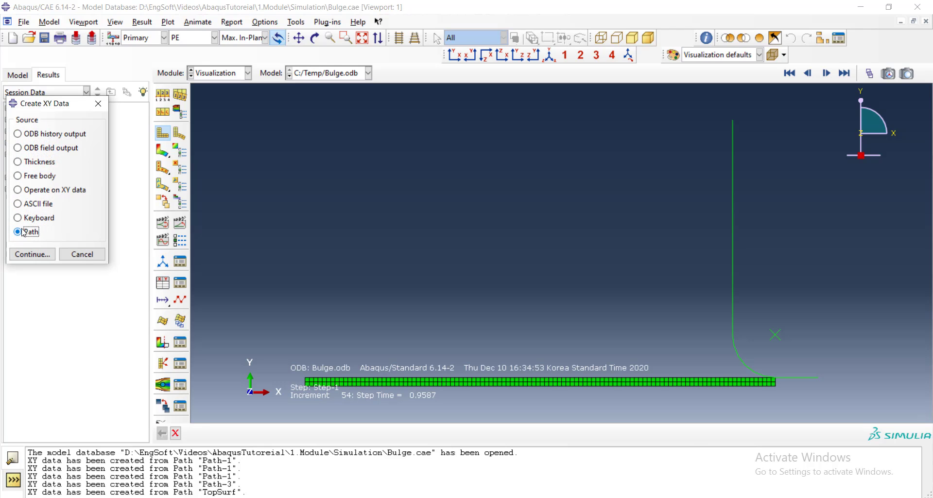
left_click(32, 253)
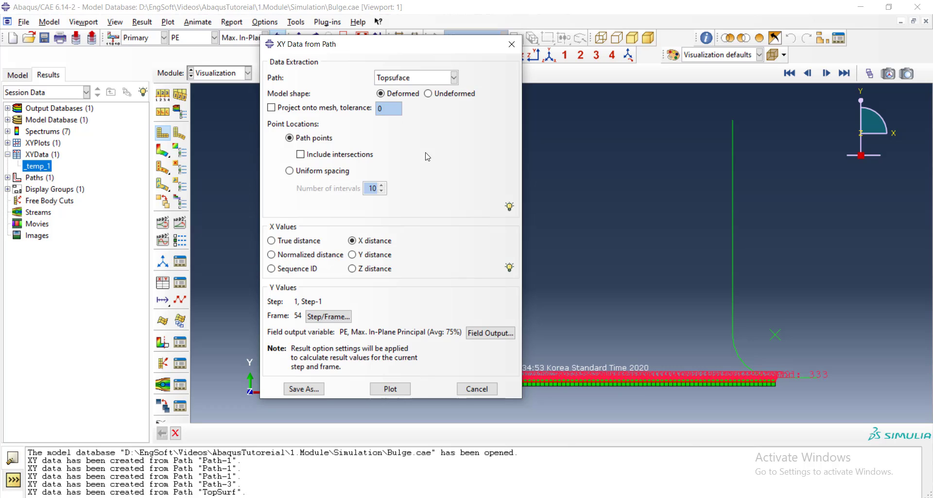
left_click_drag(369, 49, 175, 52)
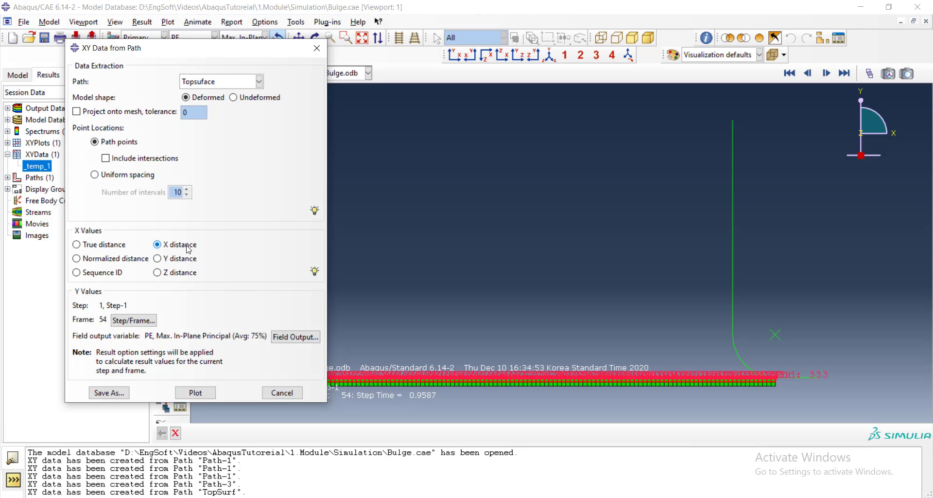
Set the extraction to the final frame 59 at step time 1.000
left_click(122, 322)
scroll(155, 272, "down", 2)
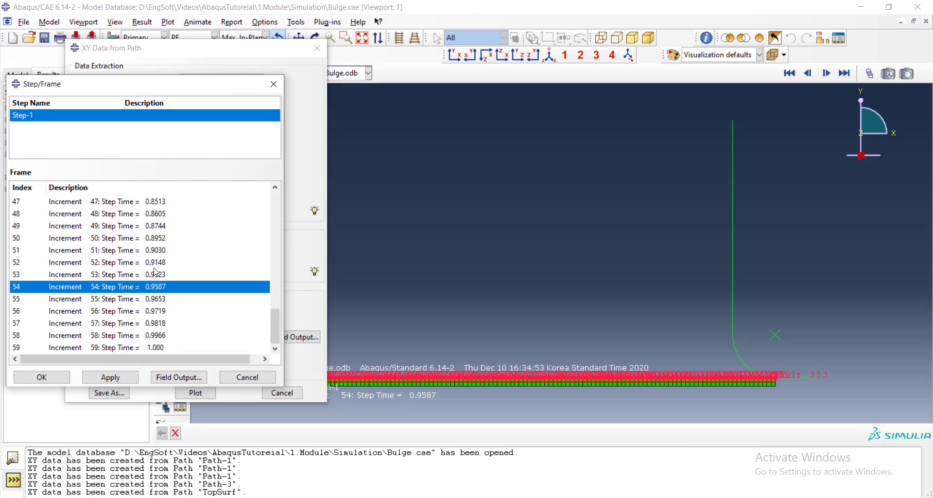
left_click(73, 347)
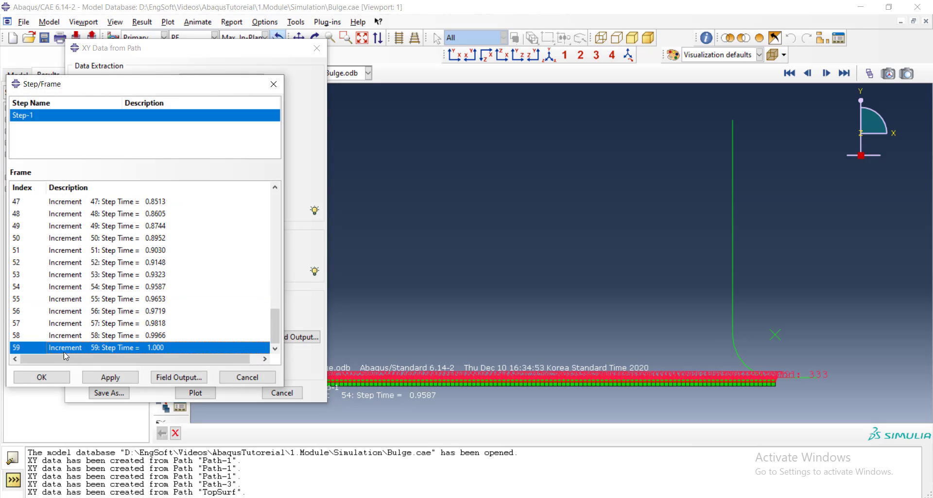
left_click(42, 377)
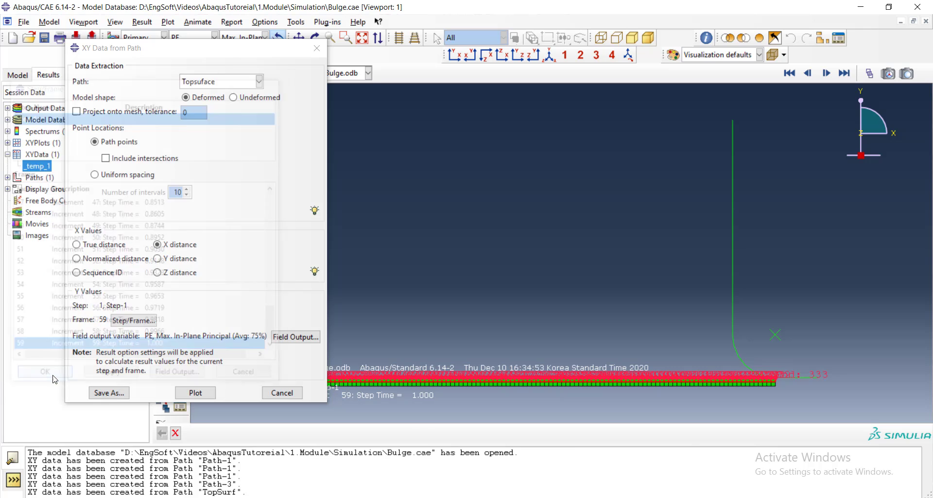
Change the extracted field output from PE strain to displacement component U2
left_click(289, 337)
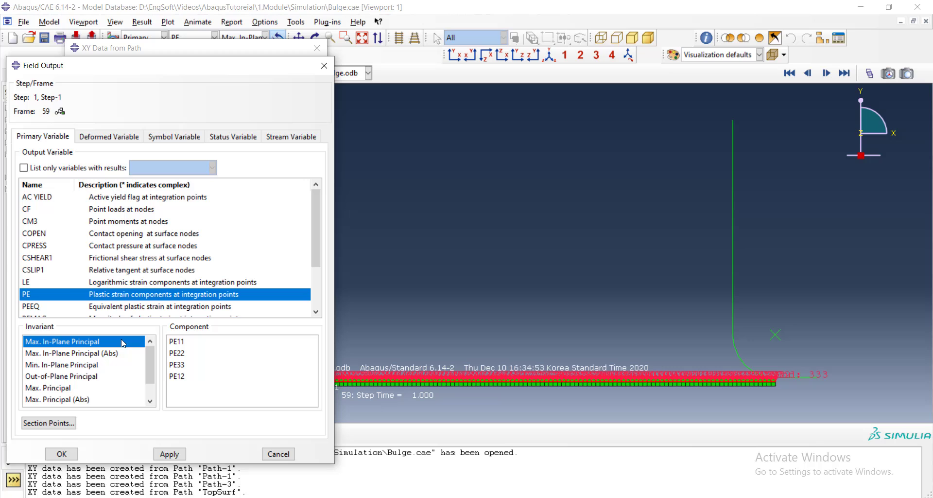
scroll(68, 272, "down", 2)
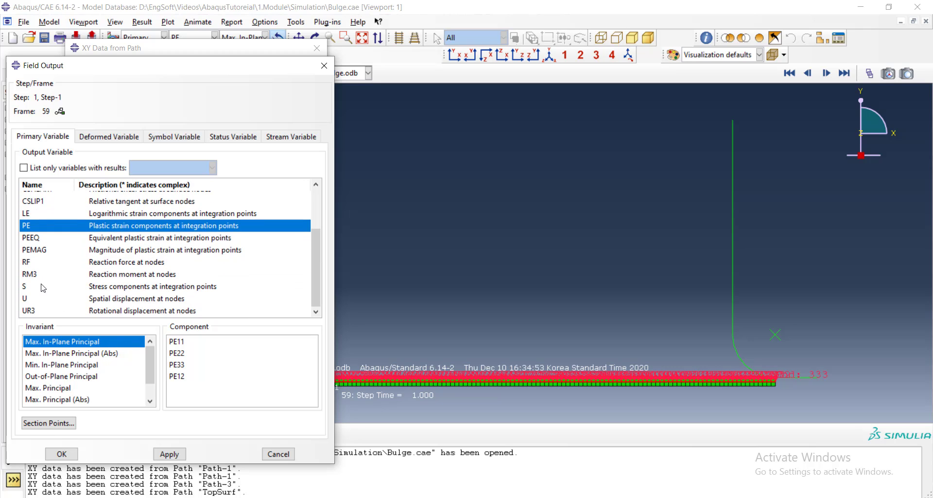
left_click(37, 300)
left_click(188, 356)
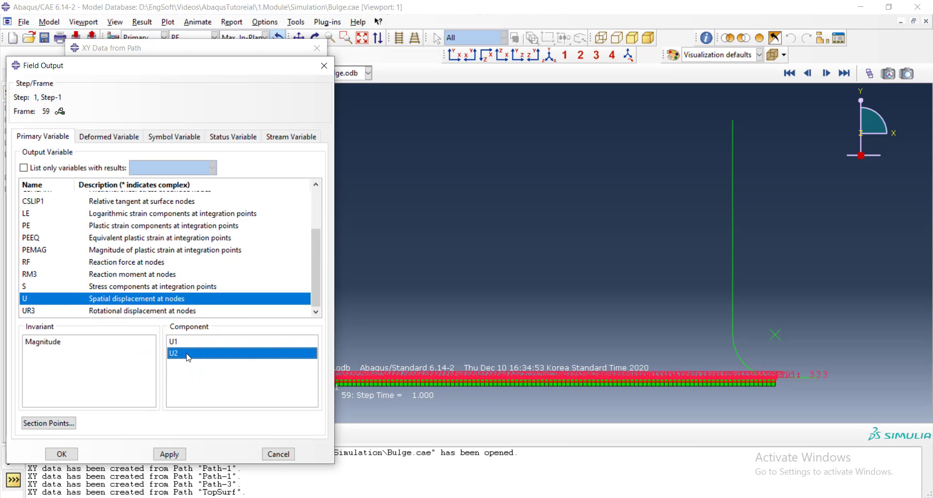
left_click(62, 453)
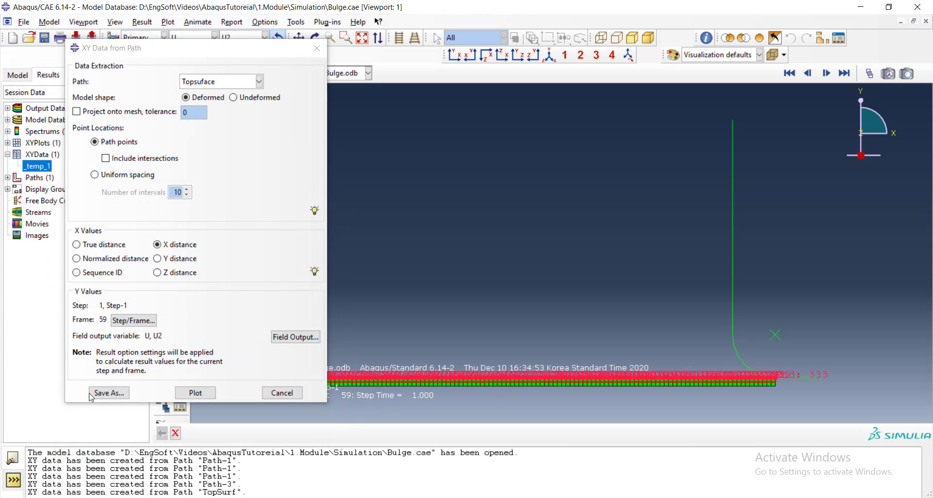
Plot U2 versus X distance along Topsuface and select the resulting _temp_2 XY data
left_click(208, 390)
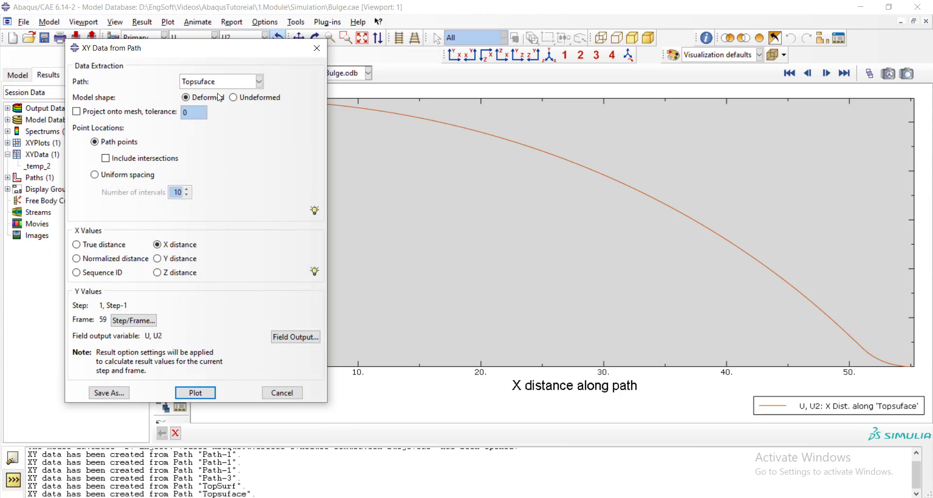
left_click_drag(218, 53, 14, 105)
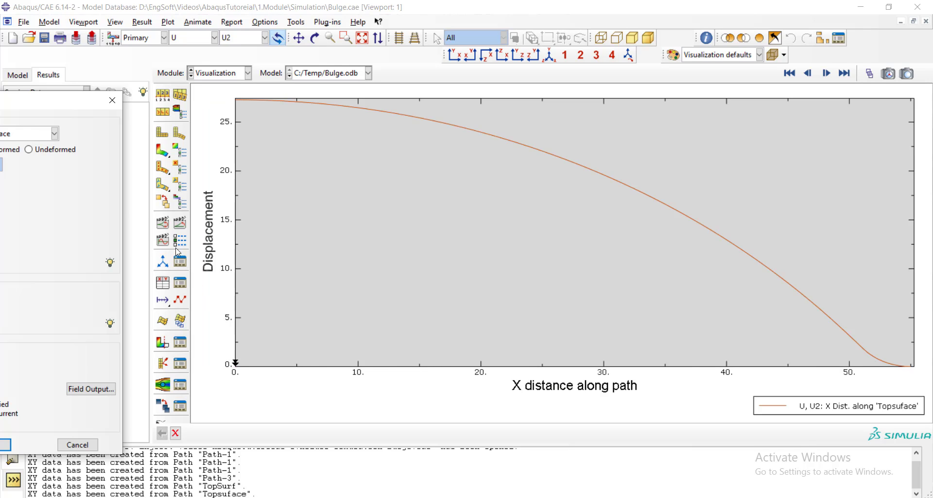
left_click(112, 100)
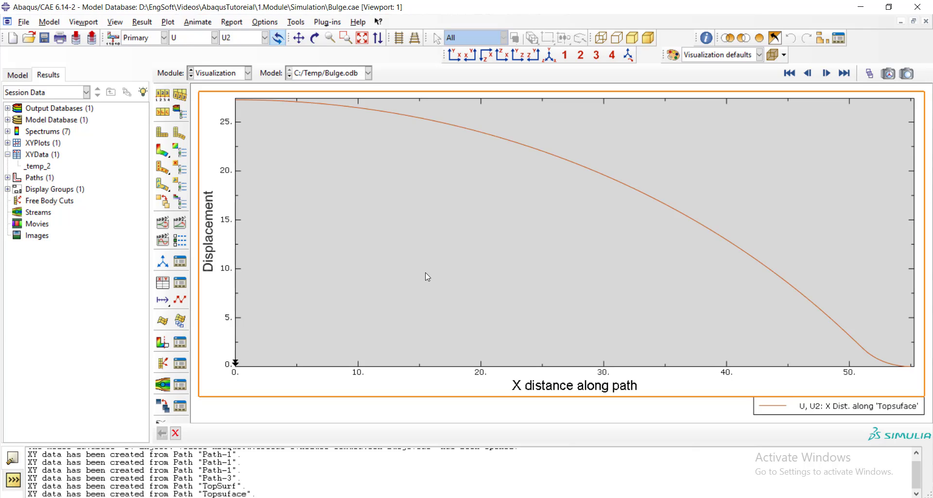
left_click(9, 155)
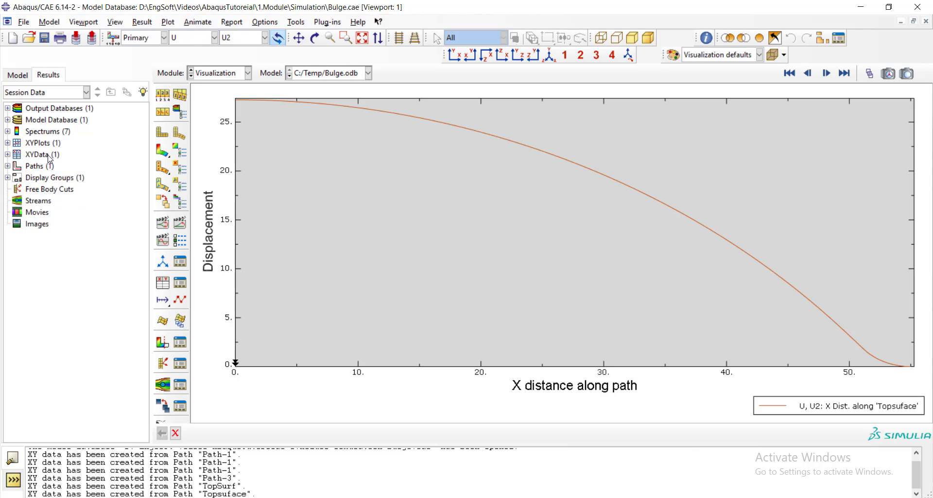
left_click(8, 154)
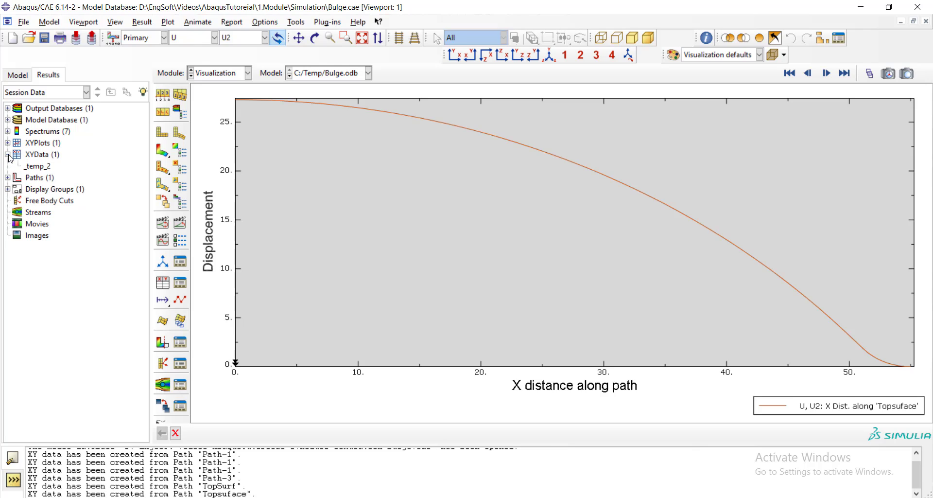
left_click(35, 165)
right_click(39, 166)
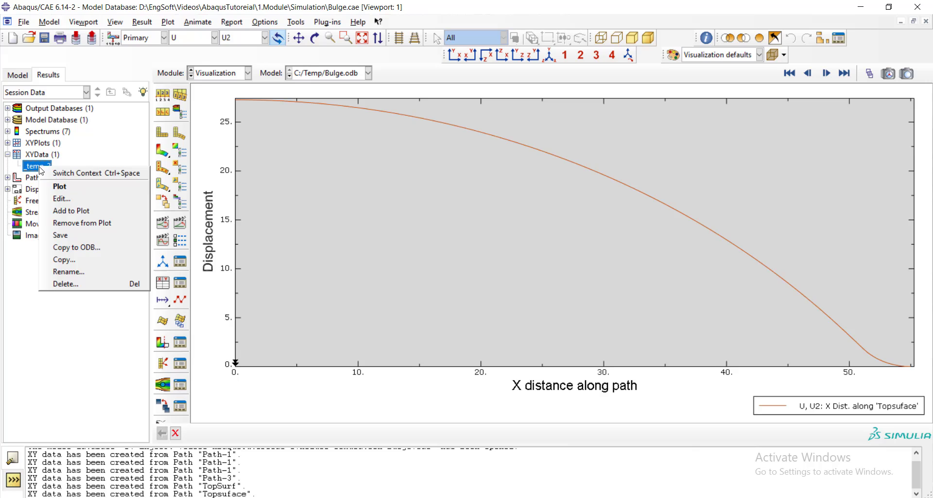
left_click(73, 201)
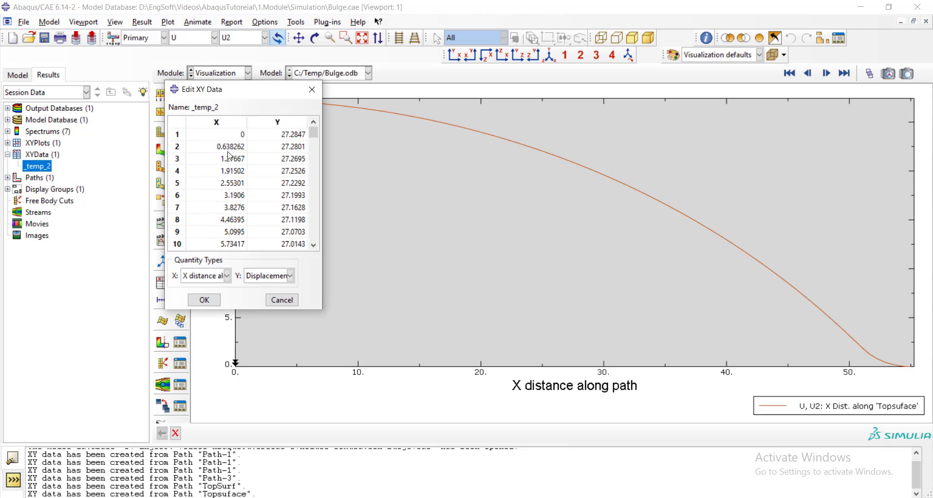
mouse_move(214, 134)
left_mouse_down()
mouse_move(275, 202)
mouse_move(281, 266)
left_mouse_up()
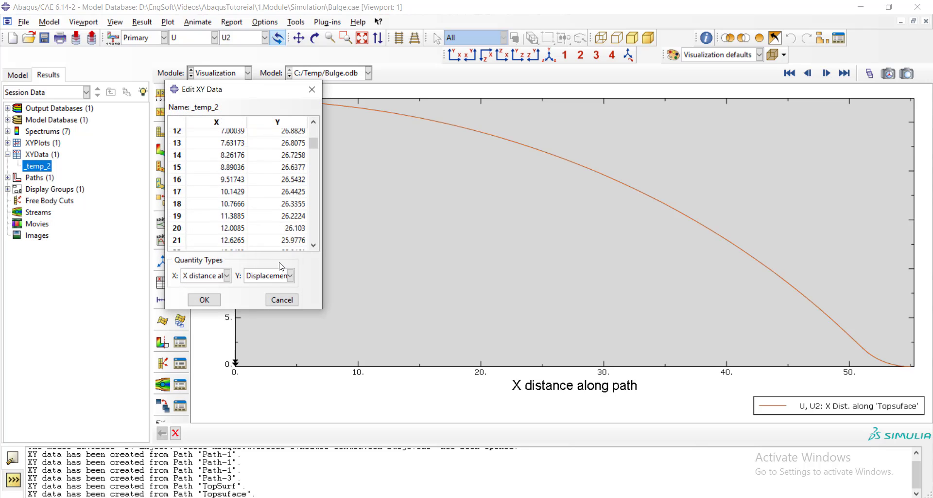
scroll(281, 266, "down", 3)
scroll(281, 265, "down", 3)
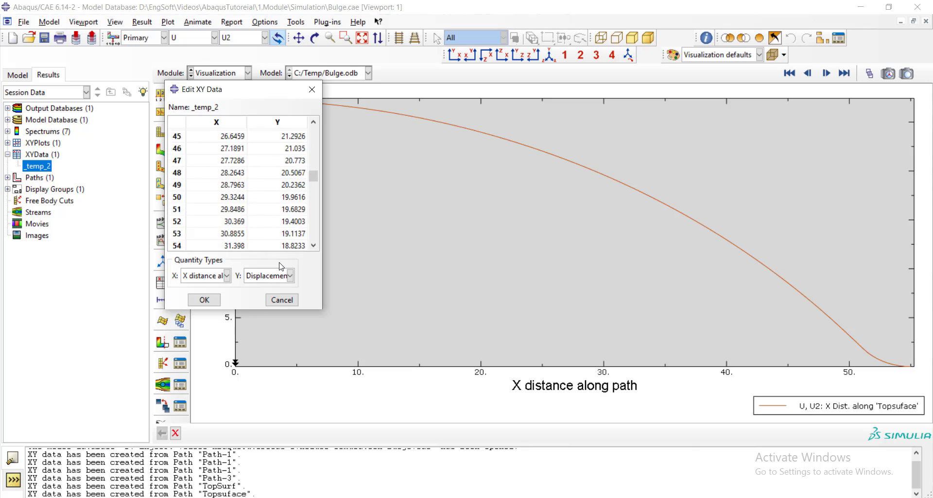
scroll(281, 266, "down", 3)
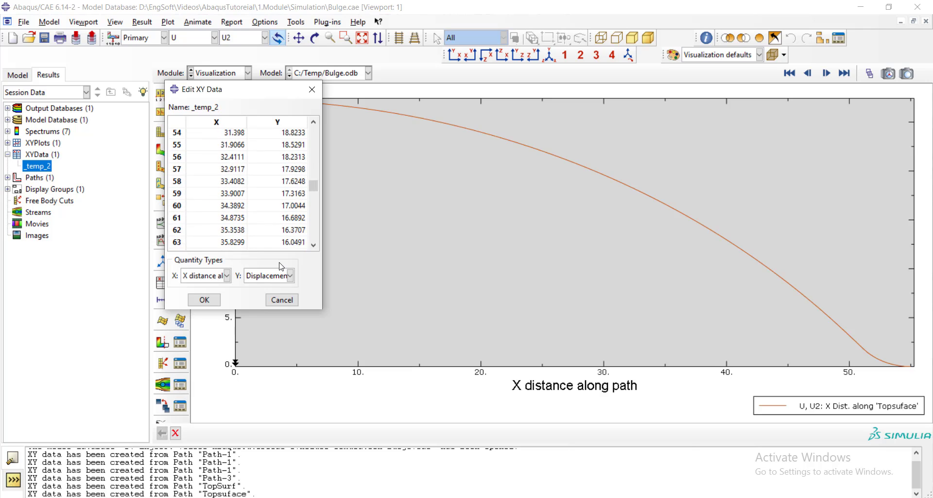
left_click(279, 299)
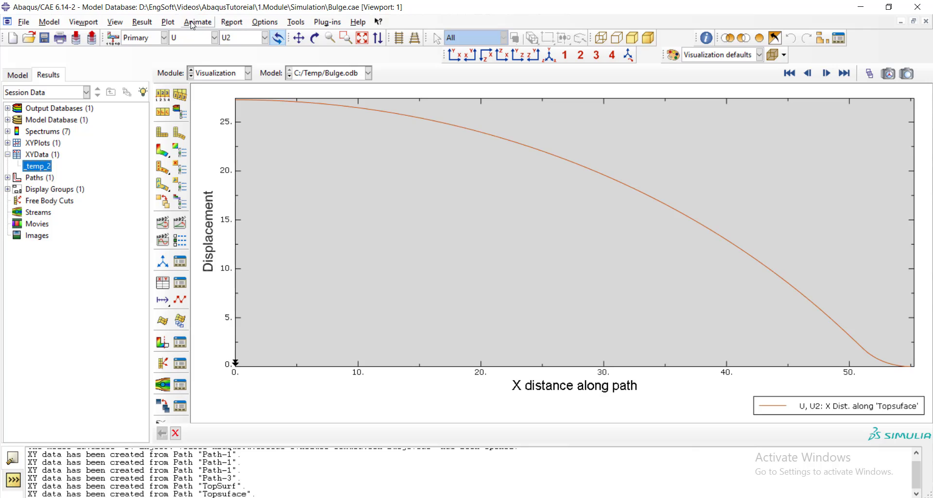
Write the _temp_2 XY data report to C:/Temp/abaqus.rpt
left_click(226, 22)
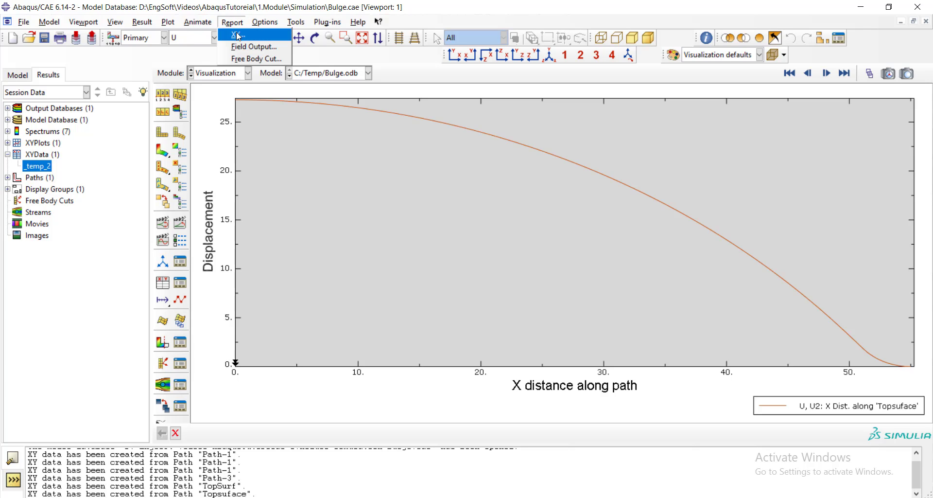
left_click(238, 35)
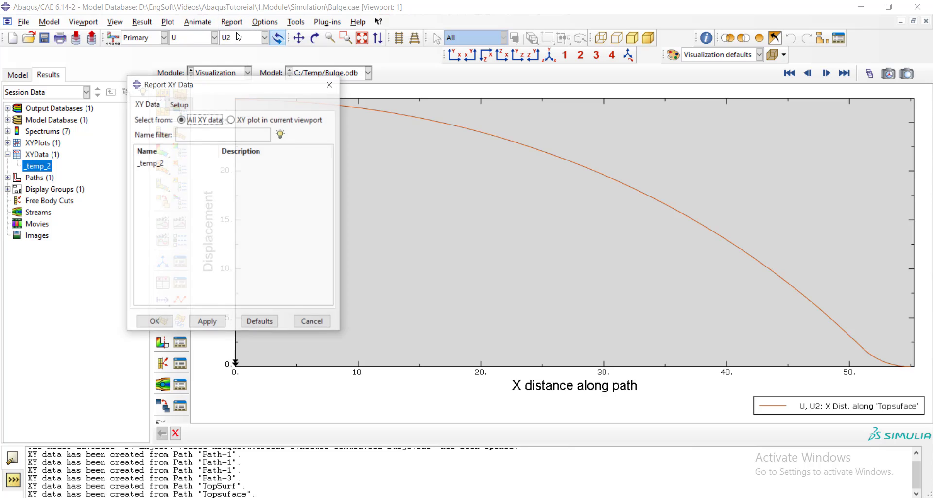
left_click(156, 167)
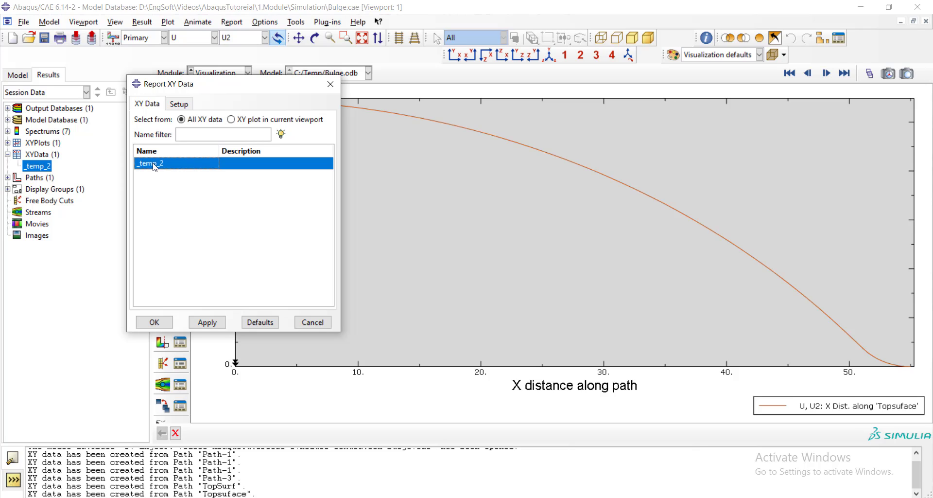
left_click(178, 104)
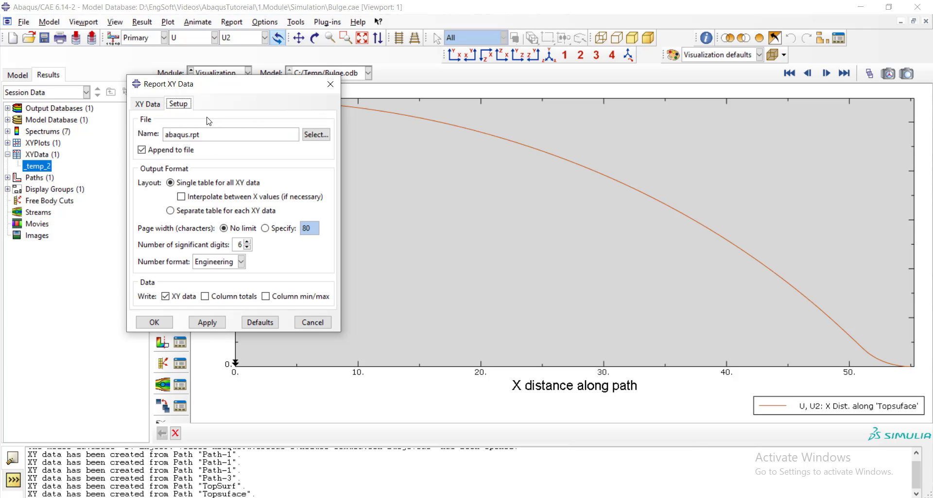
left_click(316, 135)
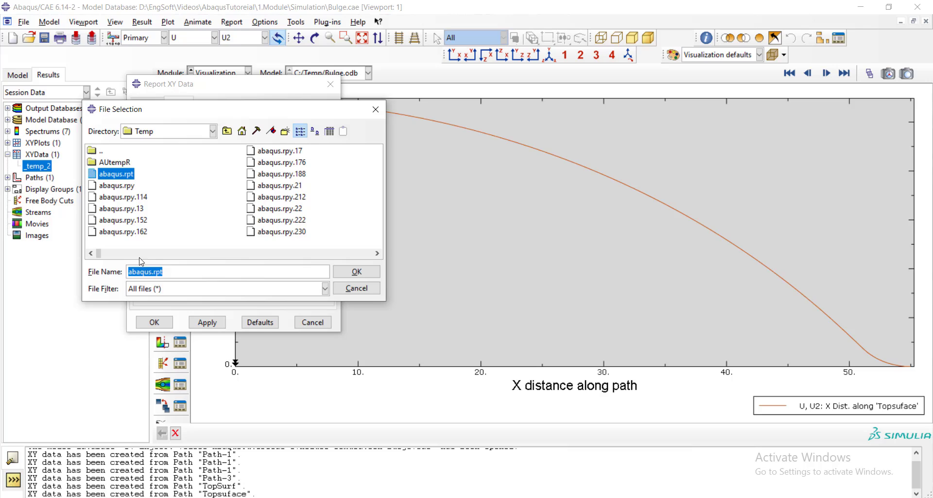
left_click(356, 271)
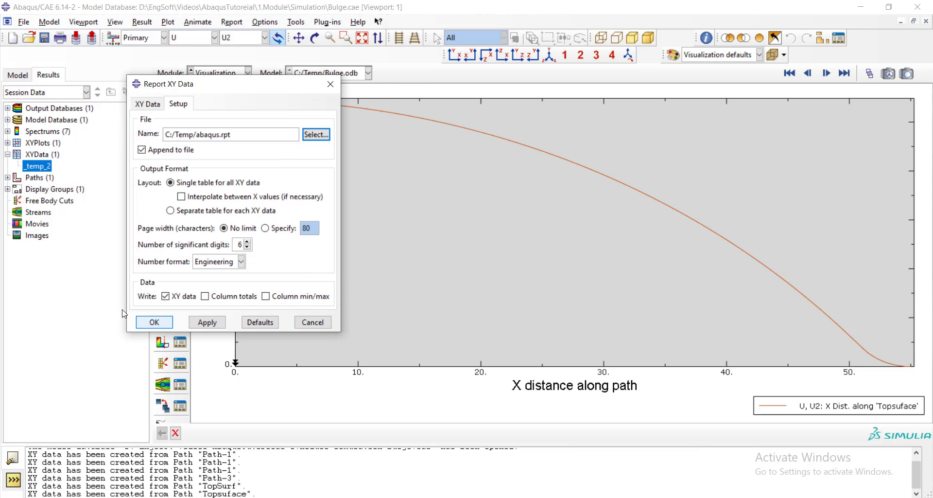
left_click(154, 322)
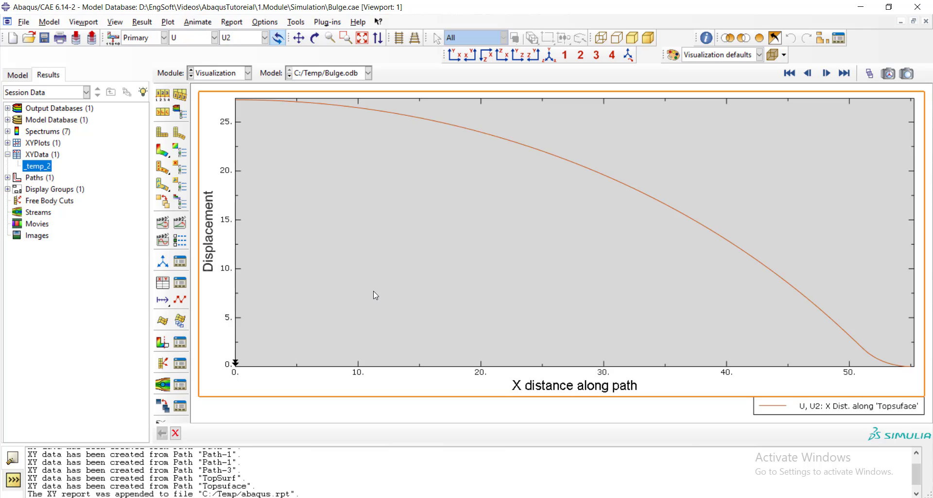